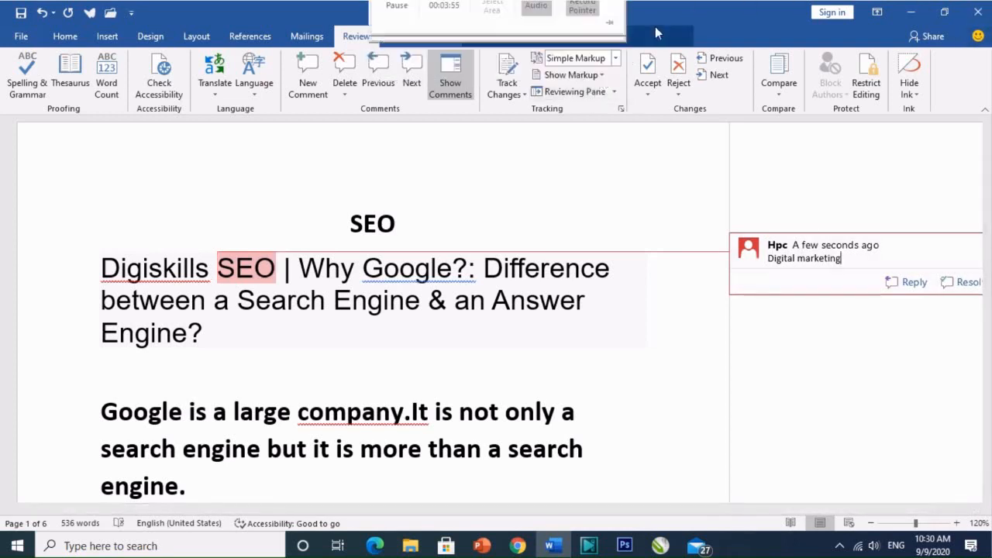
Hide comments in the document's markup and show them again
{"action": "left_click", "coordinate": [602, 75]}
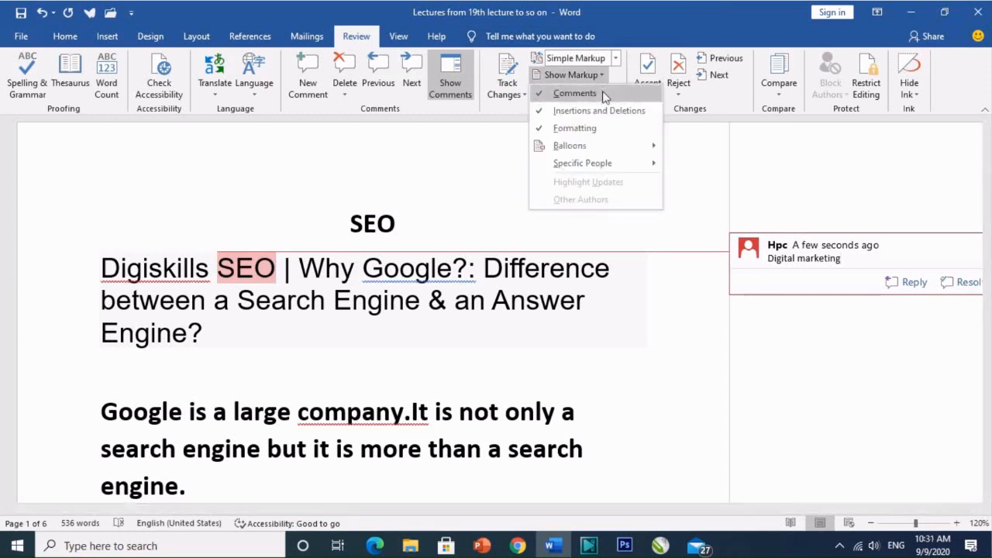
{"action": "left_click", "coordinate": [574, 93]}
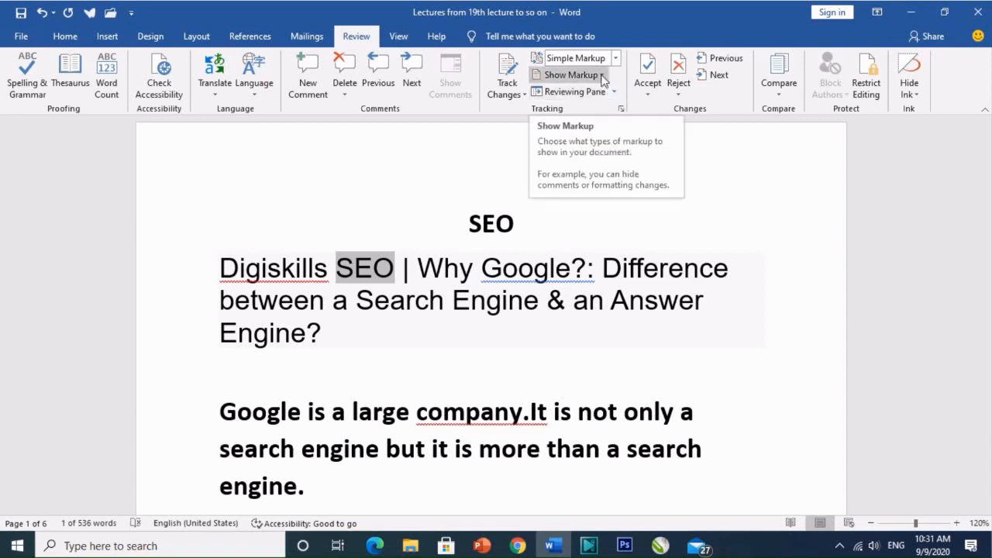
{"action": "left_click", "coordinate": [602, 75]}
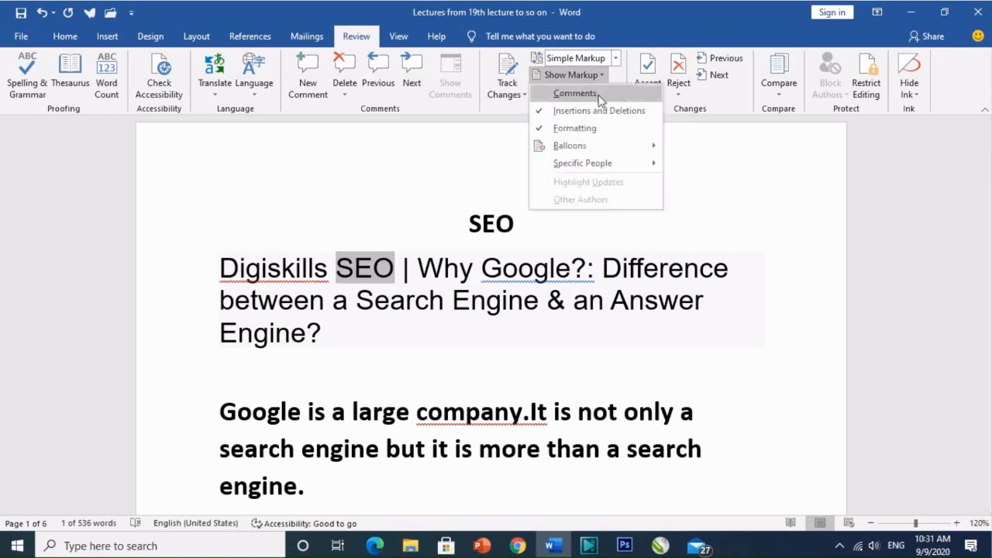
{"action": "left_click", "coordinate": [599, 96]}
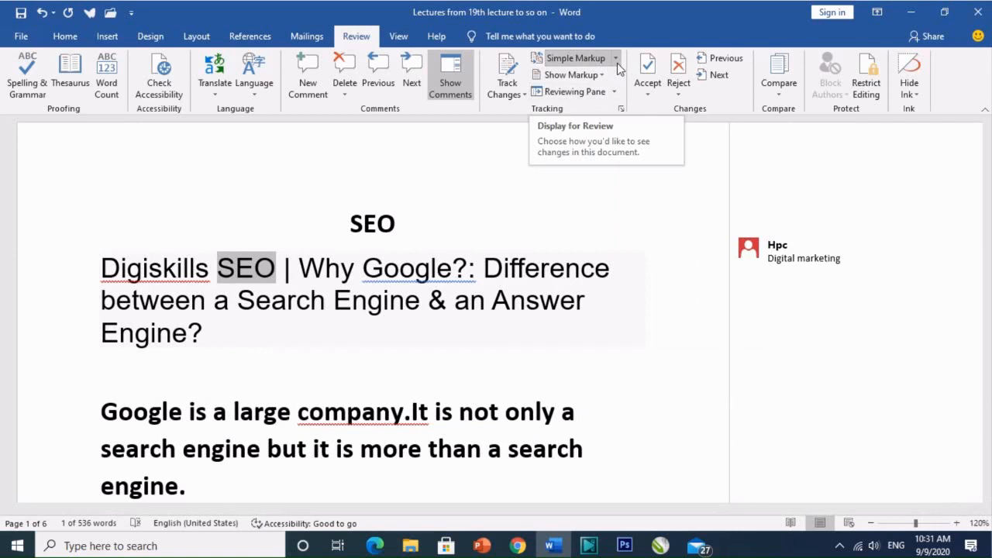
Turn on Track Changes and insert "hello" on the empty line below the Digiskills SEO heading
{"action": "left_click", "coordinate": [150, 376]}
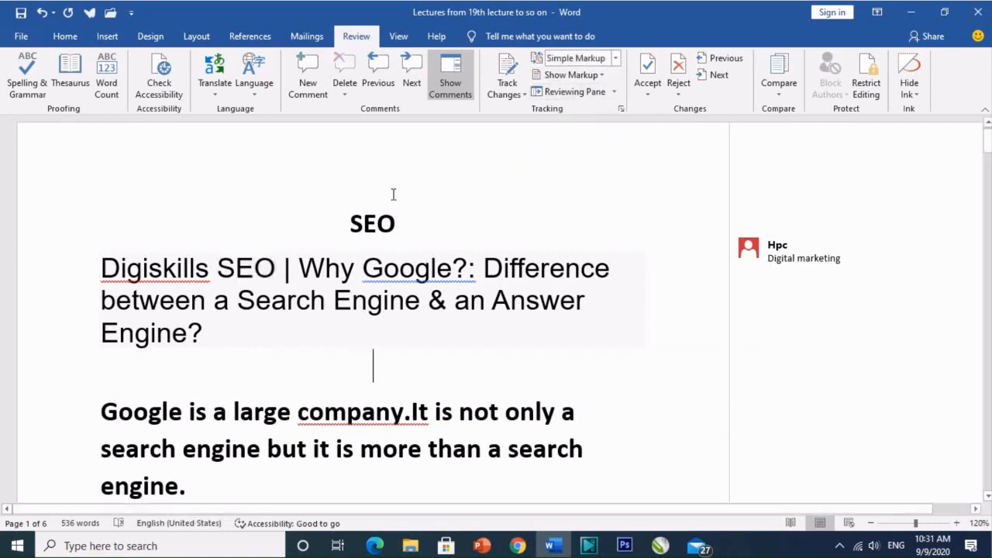
{"action": "left_click", "coordinate": [505, 82]}
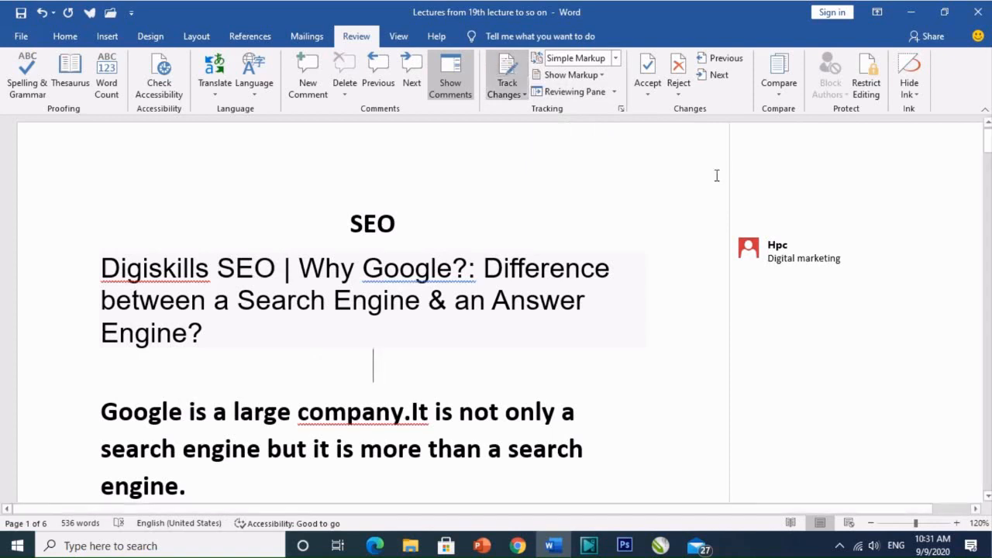
{"action": "type", "text": "hello"}
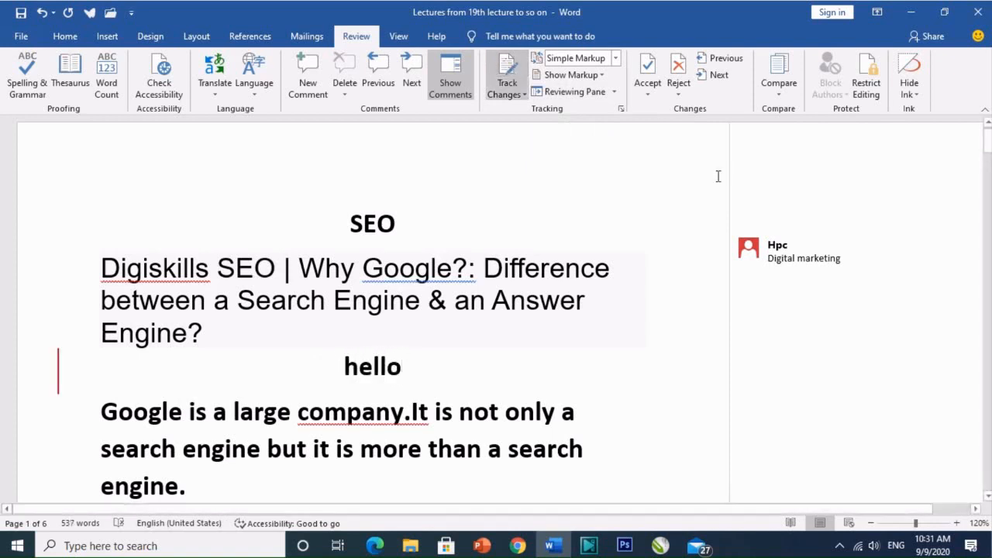
Set the review display to All Markup and open the Reviewing Pane
{"action": "left_click", "coordinate": [617, 60]}
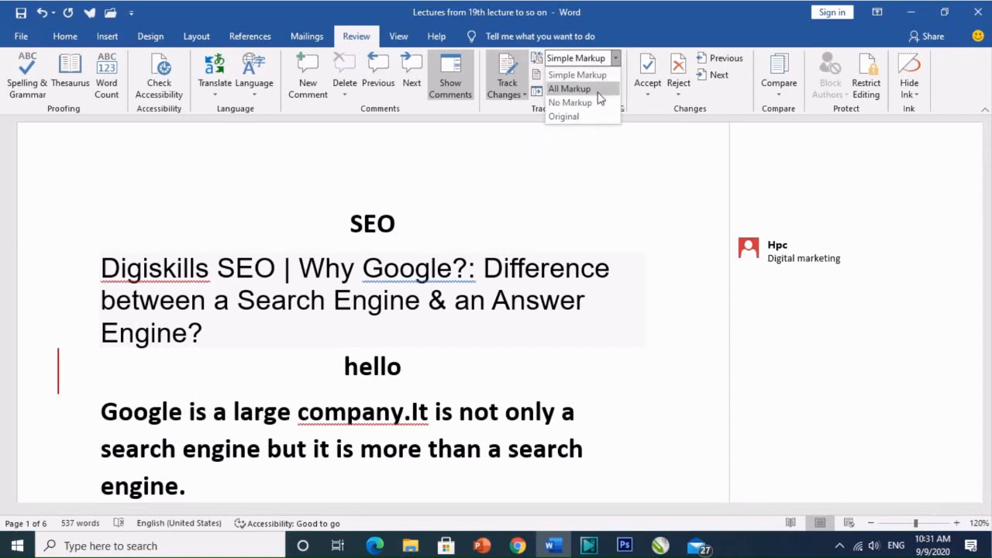
{"action": "left_click", "coordinate": [597, 90]}
{"action": "left_click", "coordinate": [597, 93]}
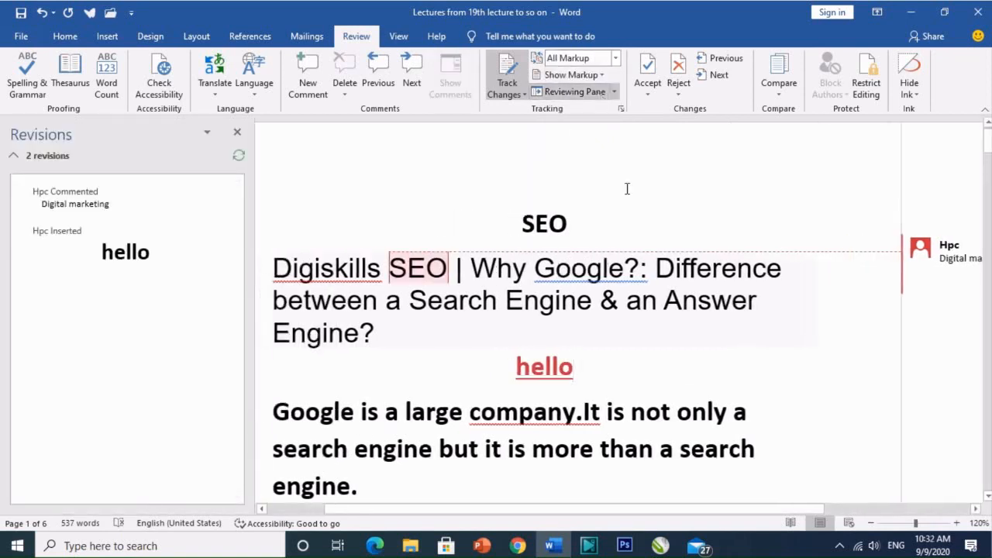
View the "Digital marketing" comment beside the heading and close the Revisions pane
{"action": "left_click_drag", "start_coordinate": [765, 514], "coordinate": [848, 520]}
{"action": "left_click", "coordinate": [876, 257]}
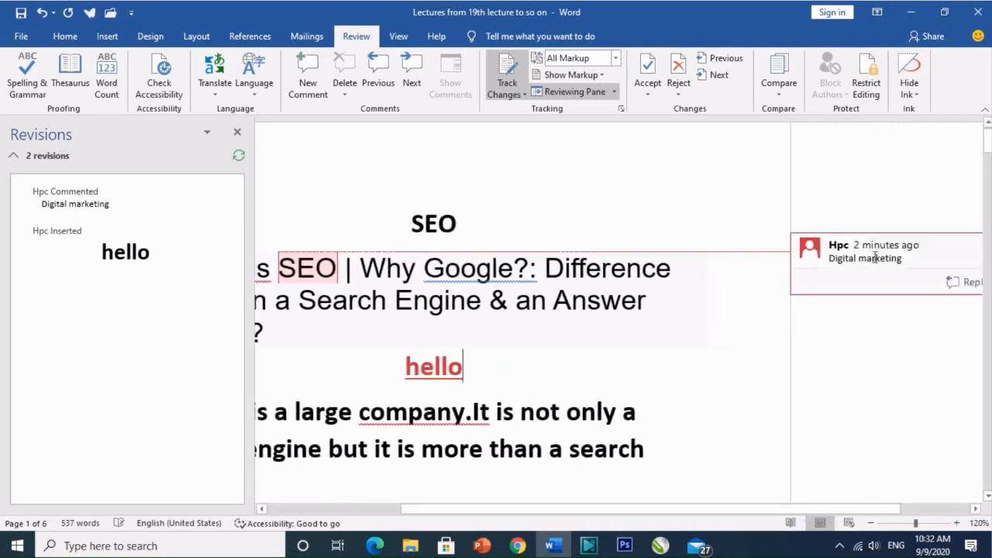
{"action": "left_click", "coordinate": [527, 350]}
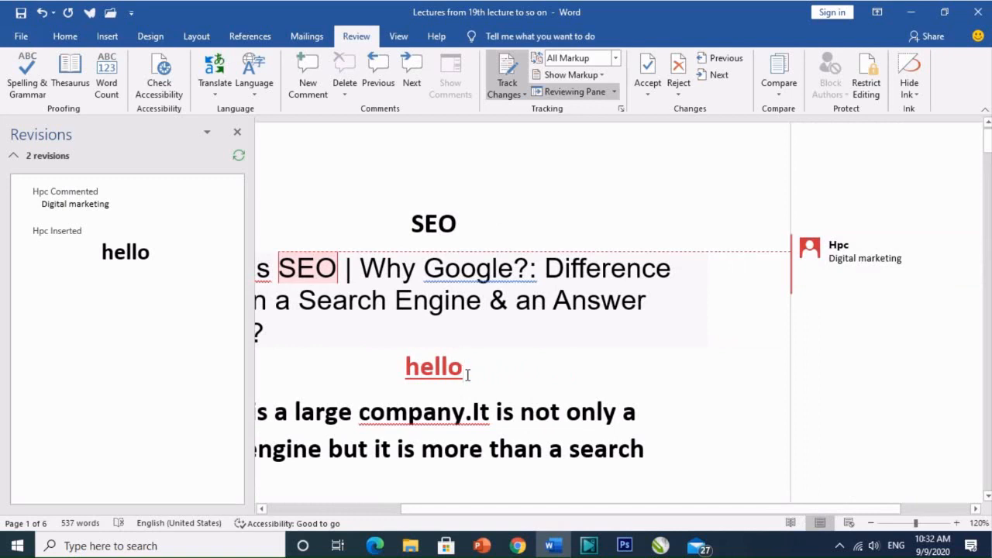
{"action": "left_click", "coordinate": [237, 131]}
Preview the document with the review display set to No Markup and to Original
{"action": "left_click", "coordinate": [616, 59]}
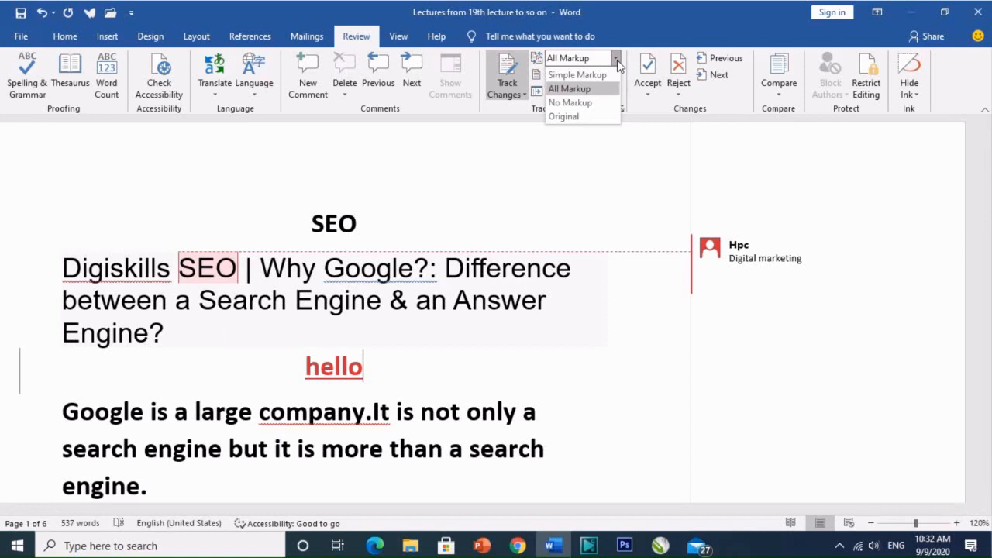
{"action": "left_click", "coordinate": [594, 103]}
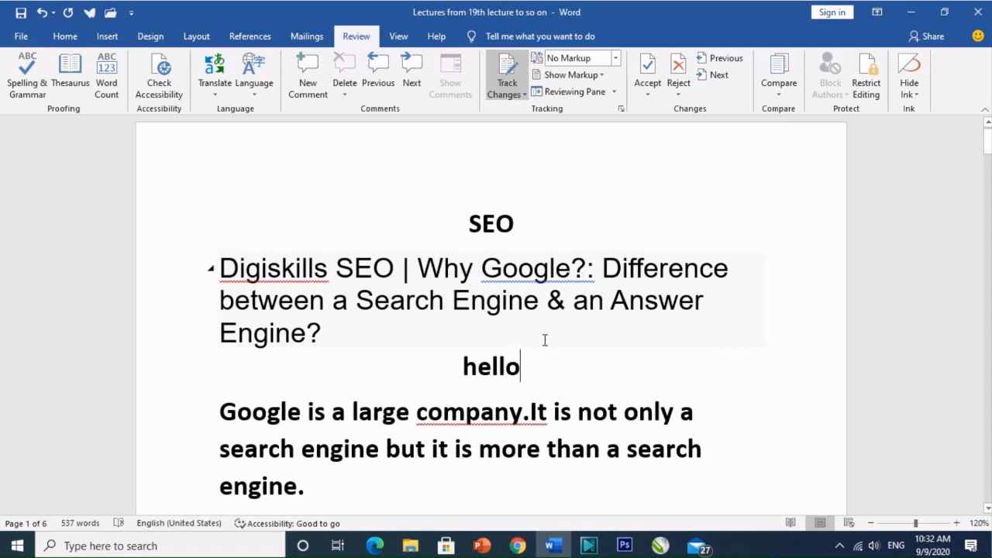
{"action": "left_click", "coordinate": [616, 58]}
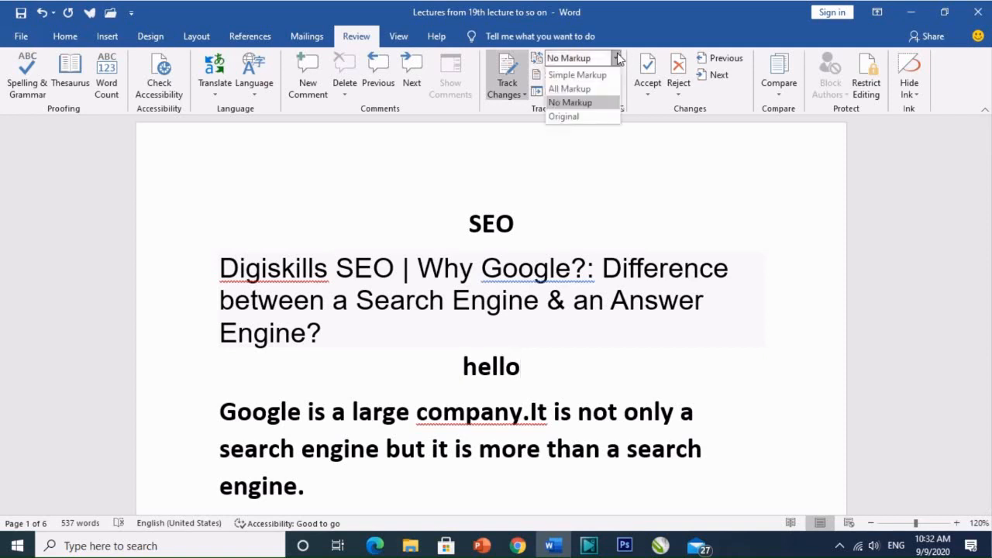
{"action": "left_click", "coordinate": [589, 117]}
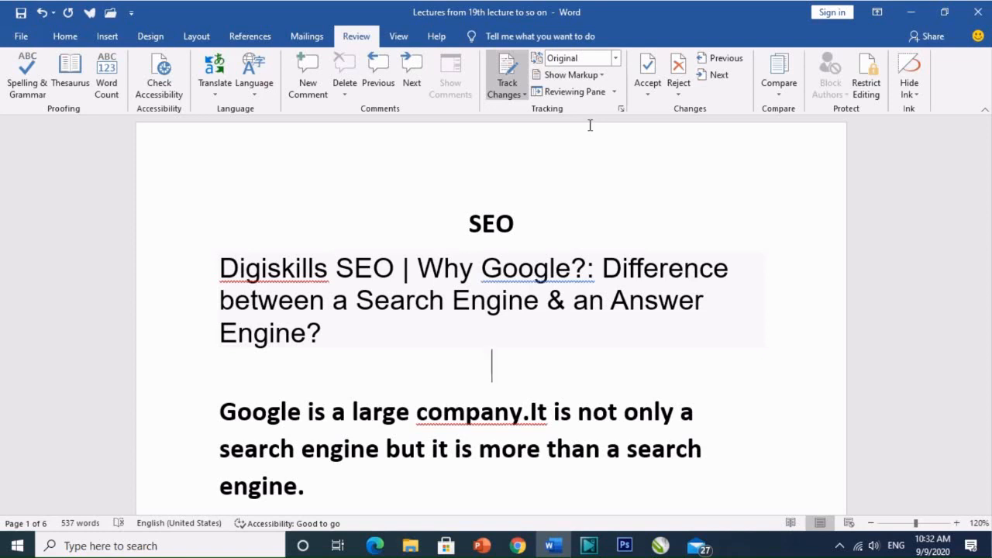
Compare the All Markup and Simple Markup displays of the tracked text, ending on Simple Markup
{"action": "left_click", "coordinate": [618, 59]}
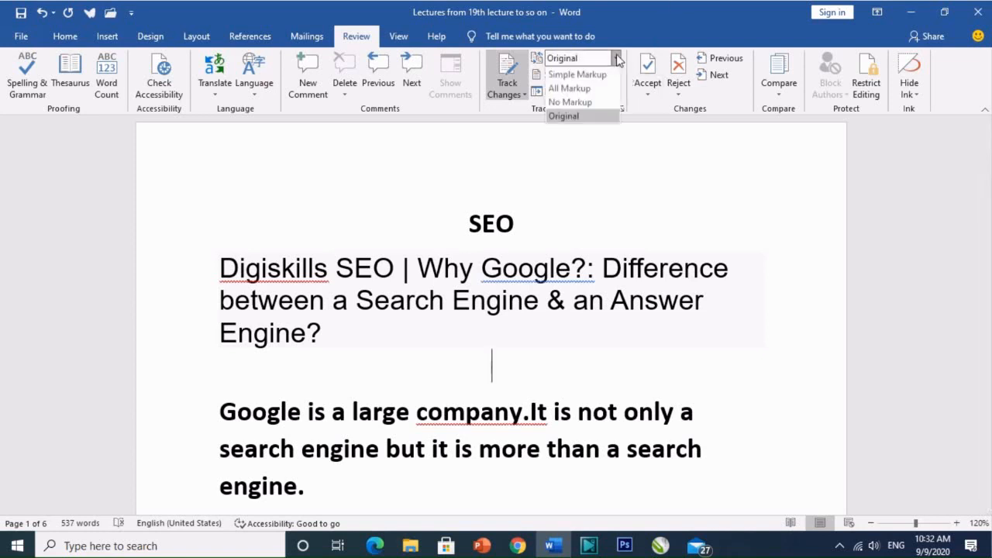
{"action": "left_click", "coordinate": [598, 91]}
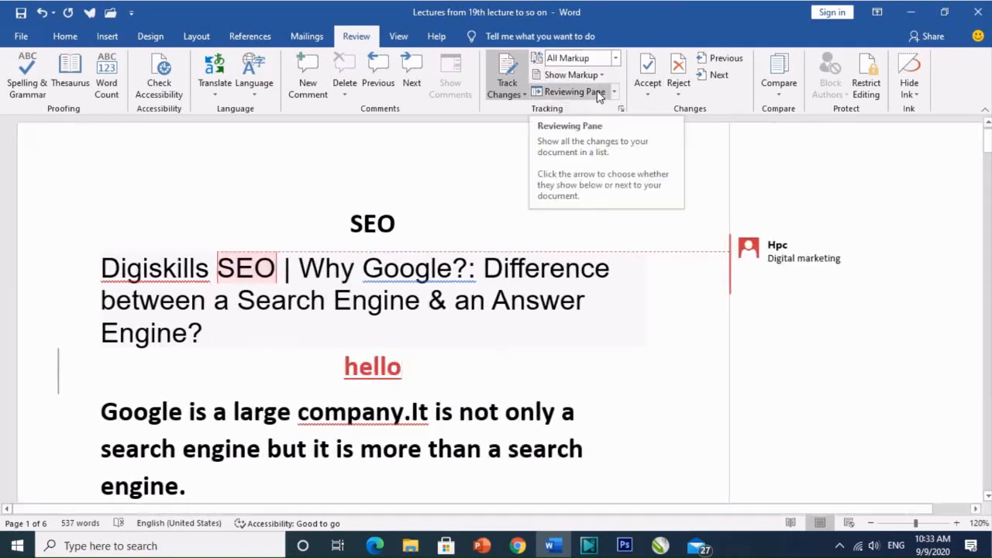
{"action": "left_click", "coordinate": [616, 59]}
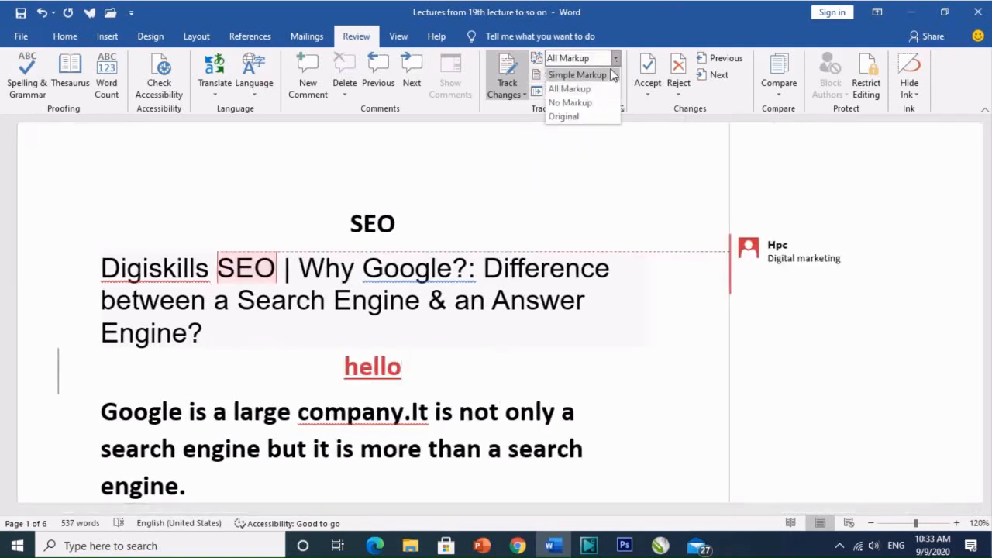
{"action": "left_click", "coordinate": [607, 75]}
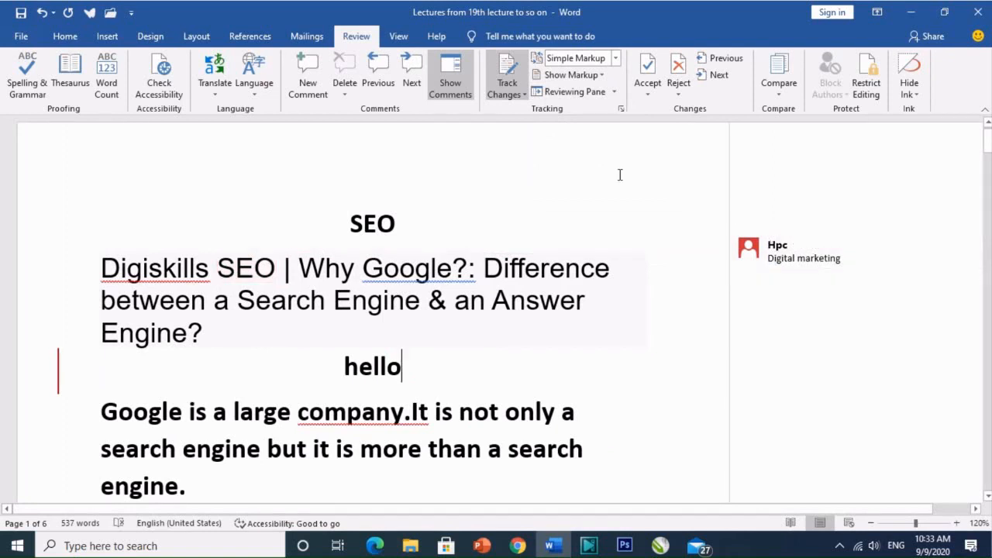
Compare the All Markup and No Markup displays once more, leaving the review display on All Markup
{"action": "mouse_move", "coordinate": [763, 262]}
{"action": "left_click", "coordinate": [615, 59]}
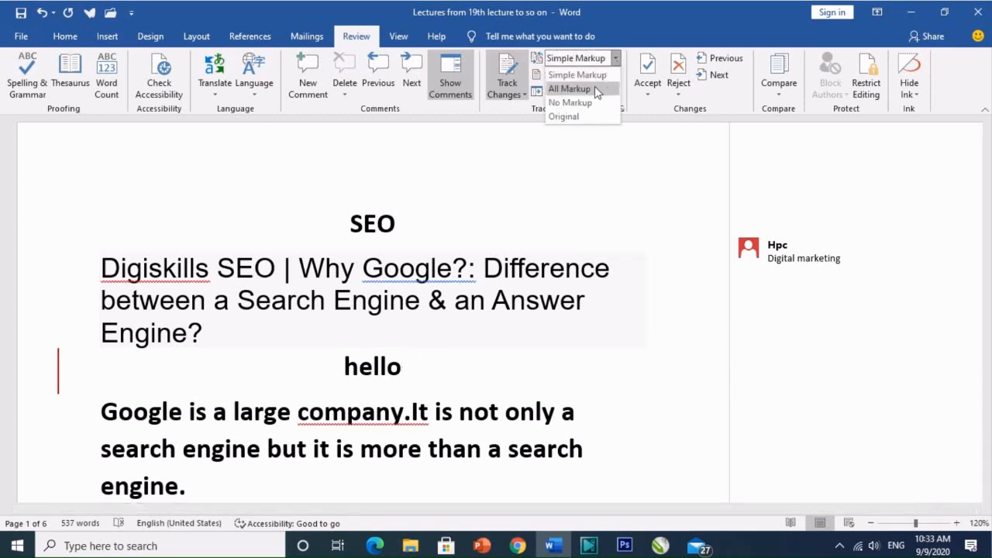
{"action": "left_click", "coordinate": [594, 87]}
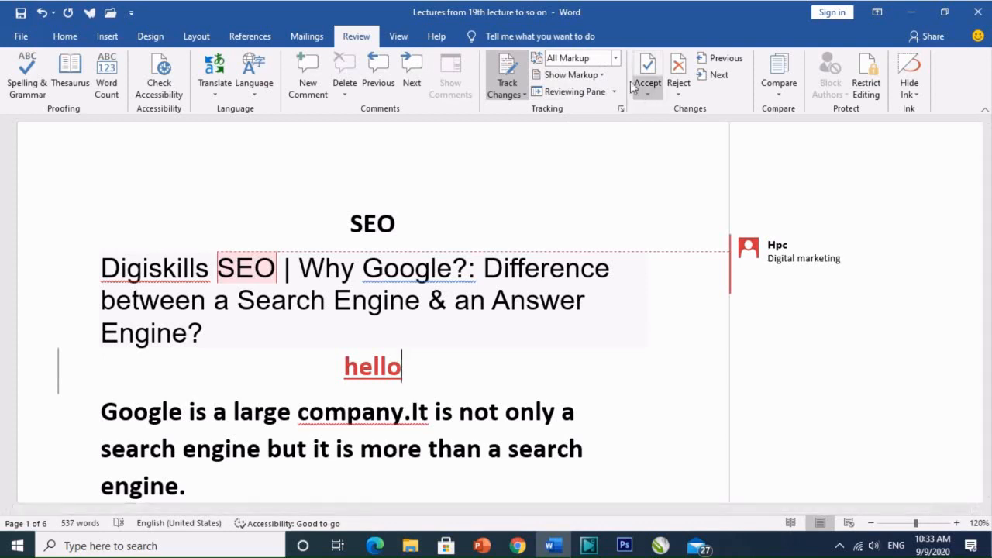
{"action": "left_click", "coordinate": [618, 60]}
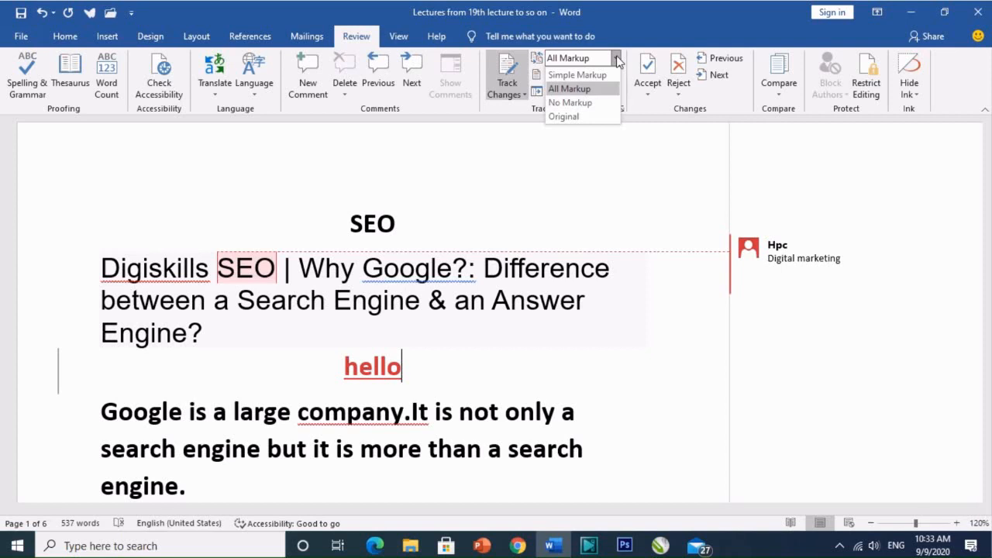
{"action": "left_click", "coordinate": [603, 103]}
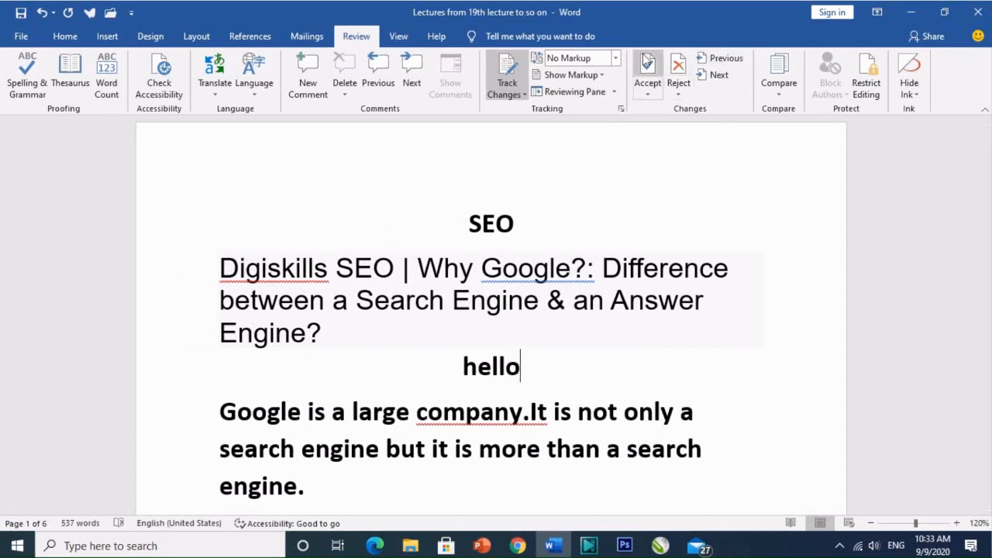
{"action": "left_click", "coordinate": [616, 58]}
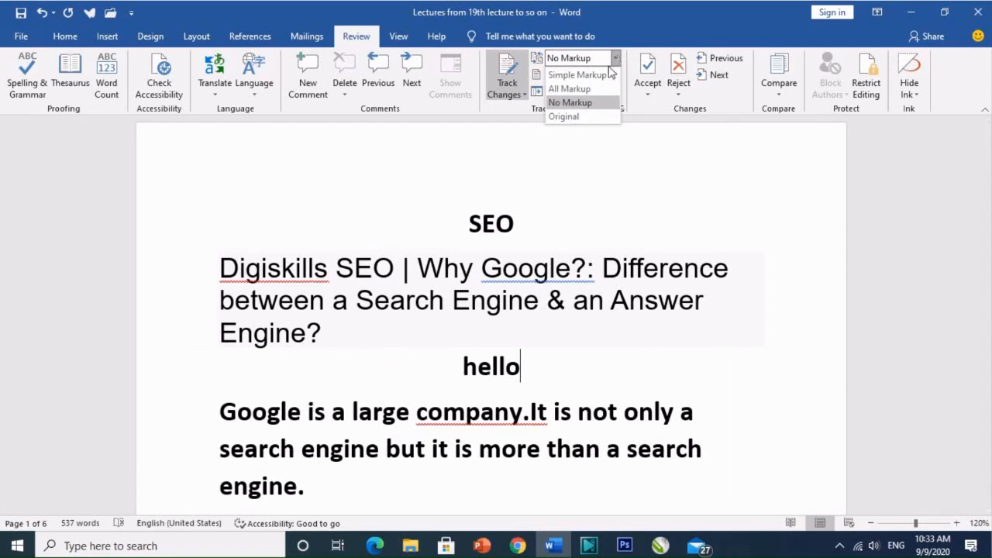
{"action": "left_click", "coordinate": [569, 88]}
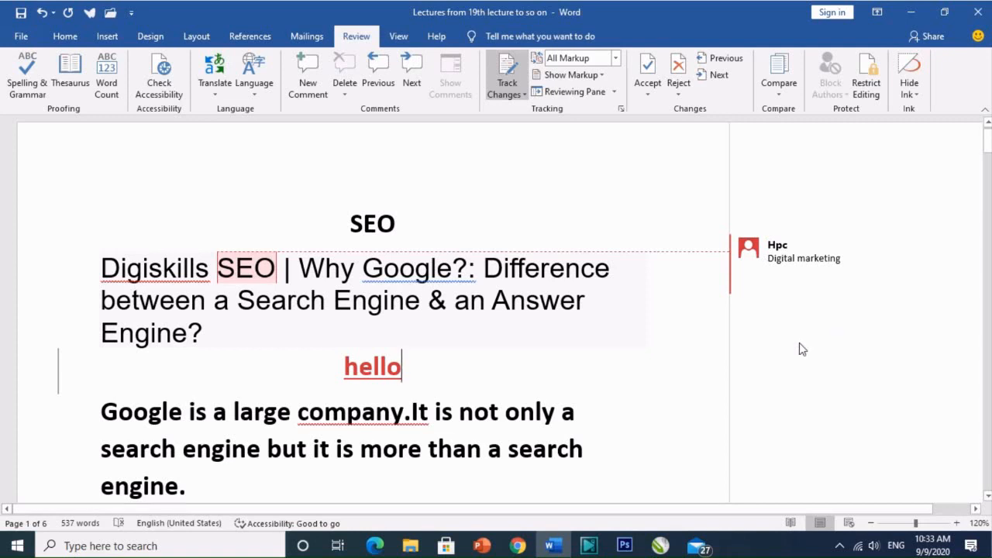
Step backward and forward through the document's tracked changes and comment
{"action": "left_click", "coordinate": [720, 58]}
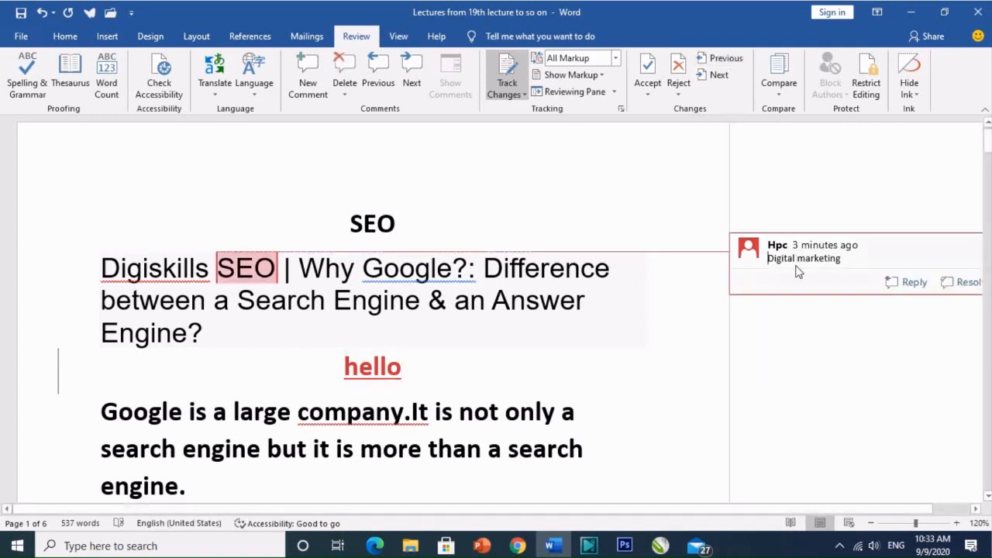
{"action": "left_click", "coordinate": [719, 82]}
{"action": "left_click", "coordinate": [720, 82]}
{"action": "left_click", "coordinate": [726, 61]}
{"action": "left_click", "coordinate": [727, 61]}
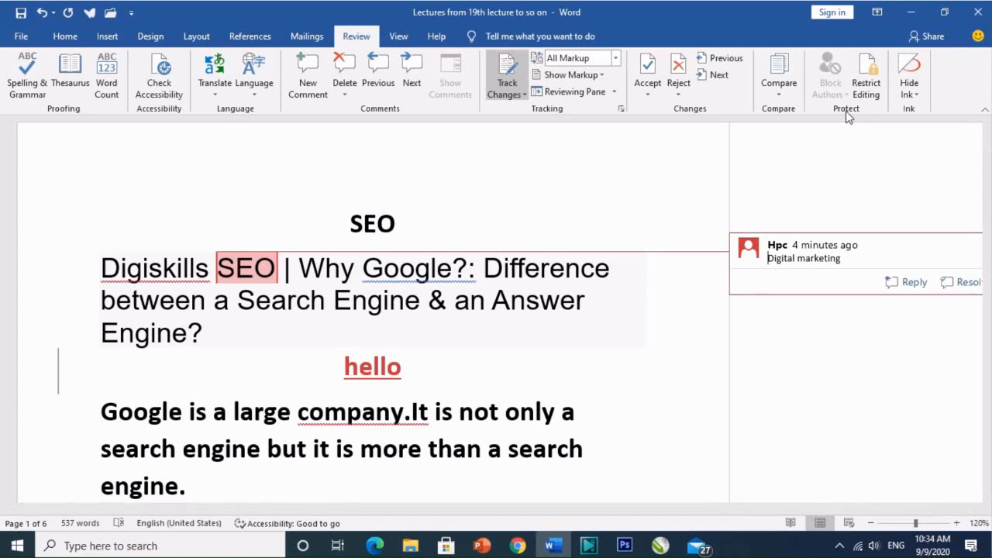
Reject all tracked changes in the document and stop tracking
{"action": "left_click", "coordinate": [678, 94]}
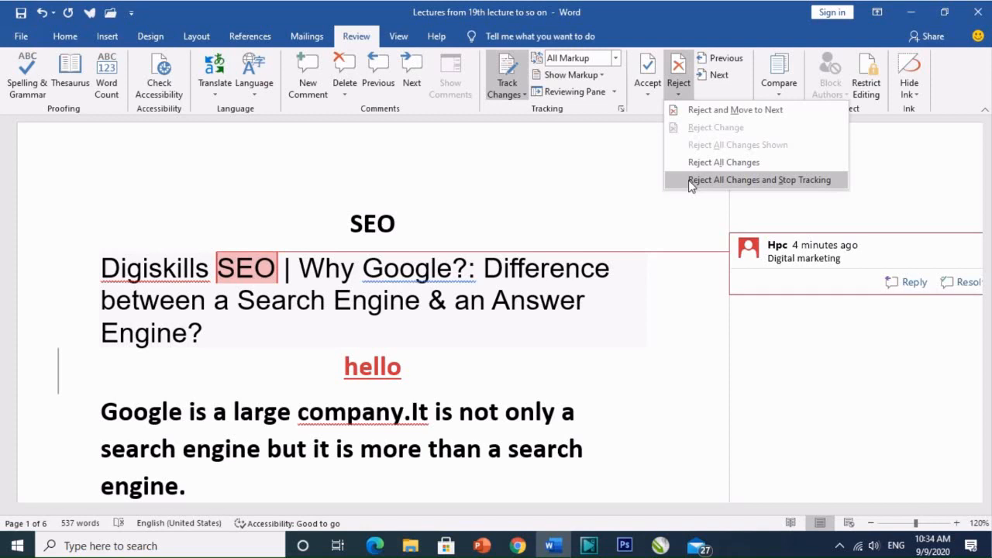
{"action": "left_click", "coordinate": [688, 179]}
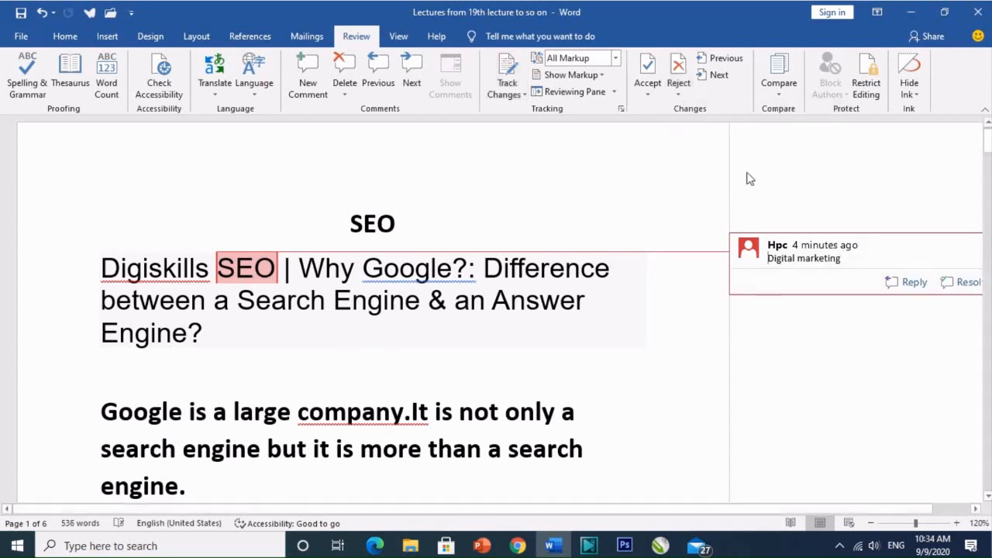
{"action": "left_click", "coordinate": [679, 92]}
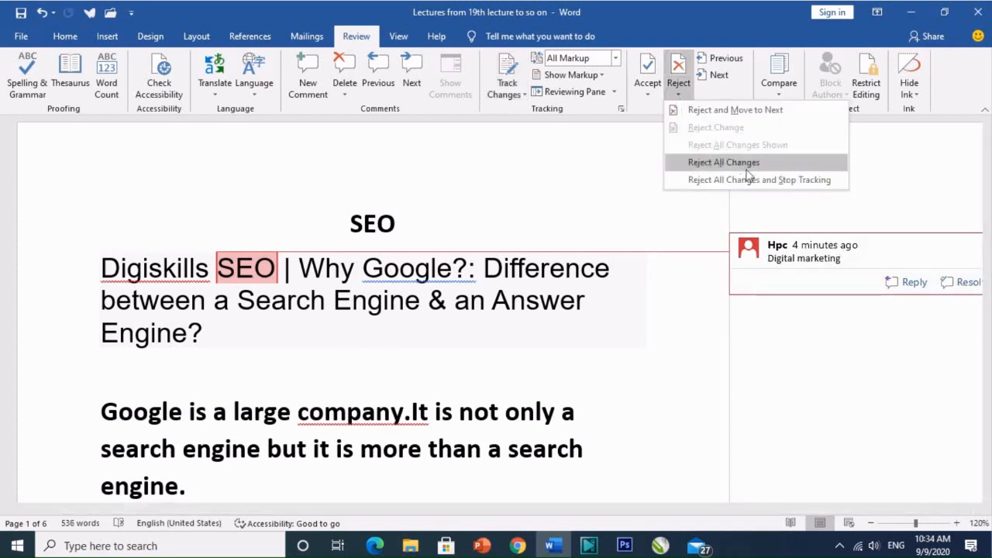
{"action": "left_click", "coordinate": [825, 180]}
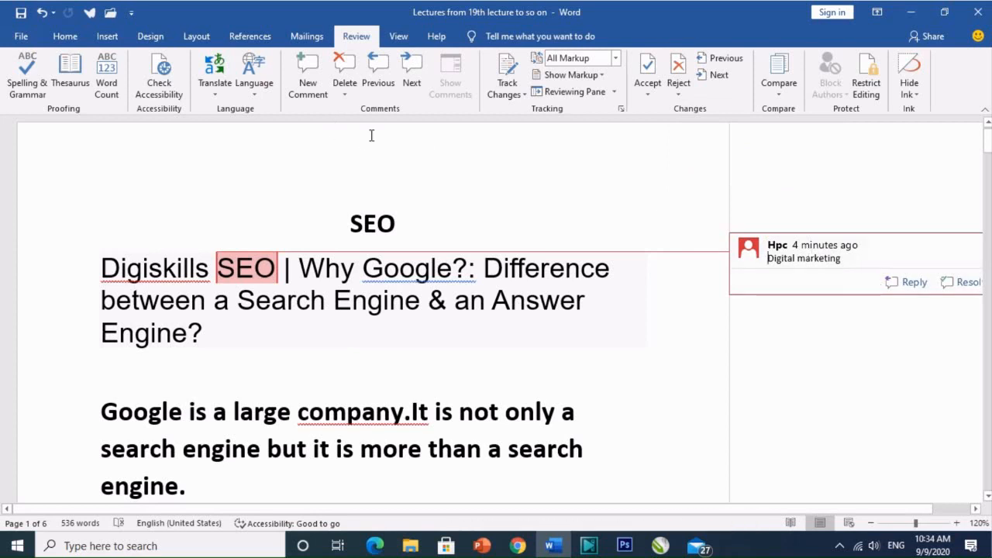
Delete the "Digital marketing" comment attached to the word SEO in the heading
{"action": "left_click", "coordinate": [810, 254]}
{"action": "right_click", "coordinate": [832, 271]}
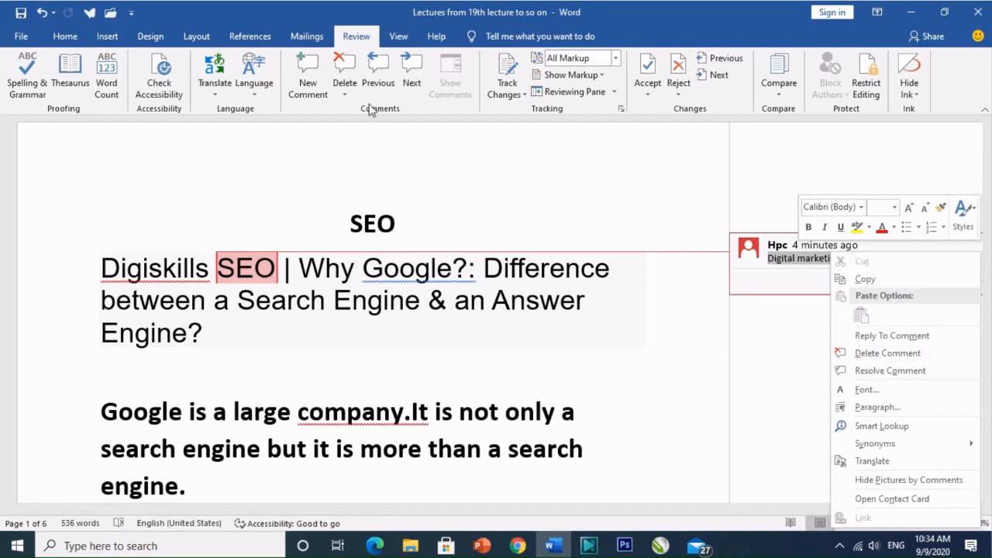
{"action": "left_click", "coordinate": [347, 73]}
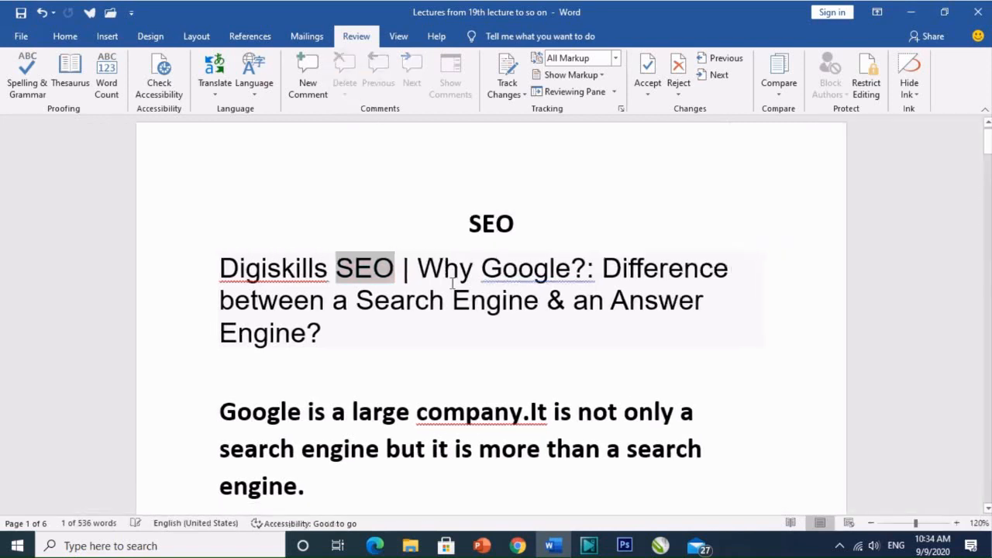
{"action": "left_click", "coordinate": [957, 523]}
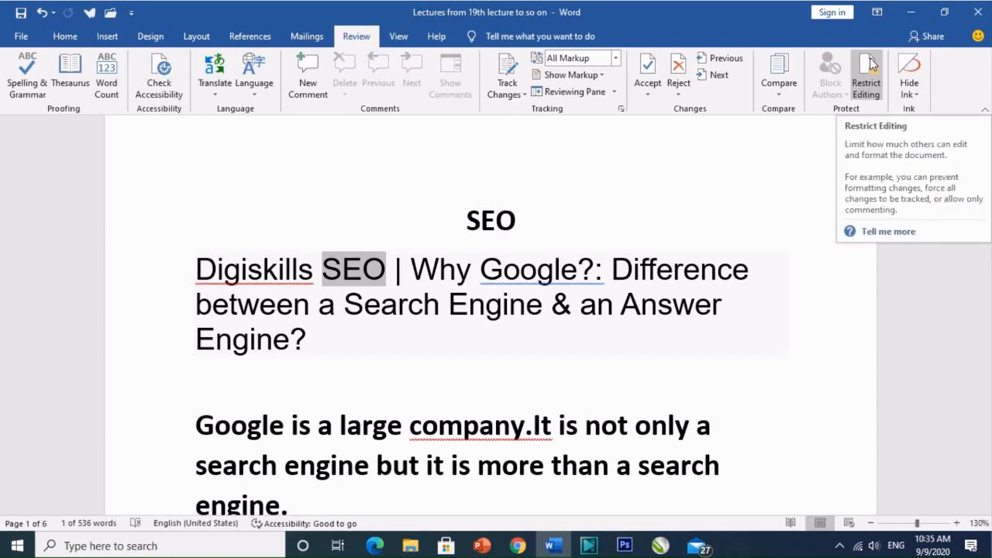
Open the Restrict Editing settings and enable limiting formatting to a selection of styles
{"action": "left_click", "coordinate": [471, 288]}
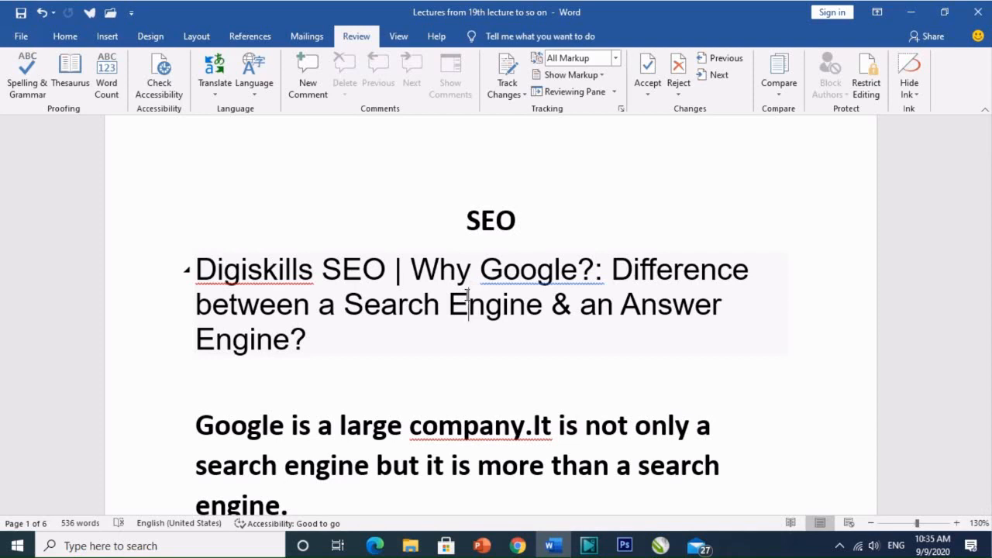
{"action": "left_click", "coordinate": [869, 70]}
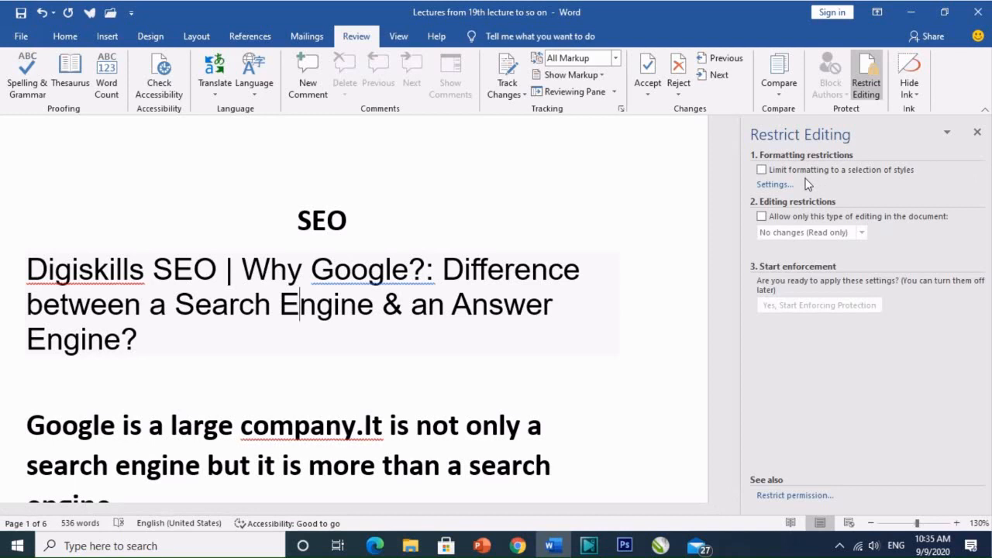
{"action": "left_click", "coordinate": [762, 170]}
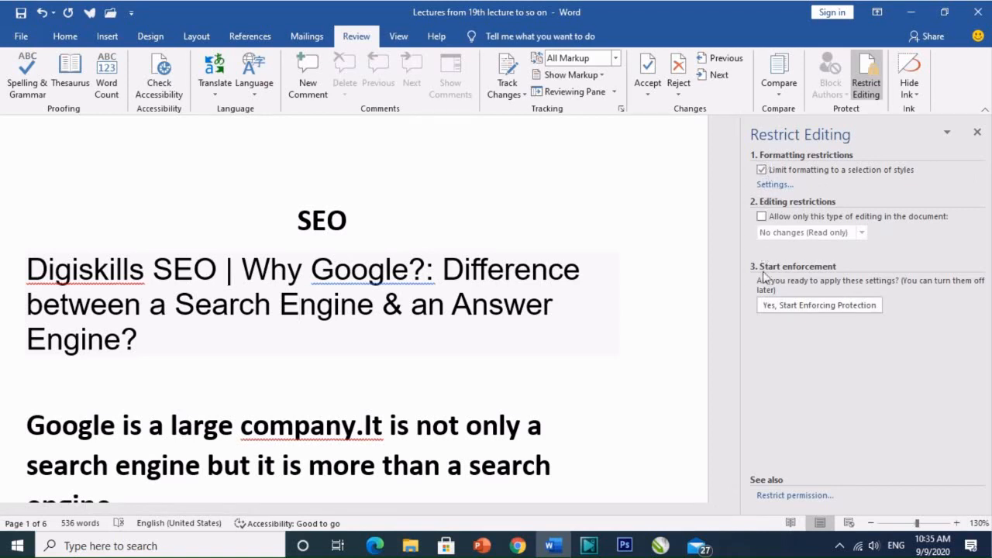
Start enforcing the formatting protection, entering and confirming a new document password
{"action": "left_click", "coordinate": [782, 307]}
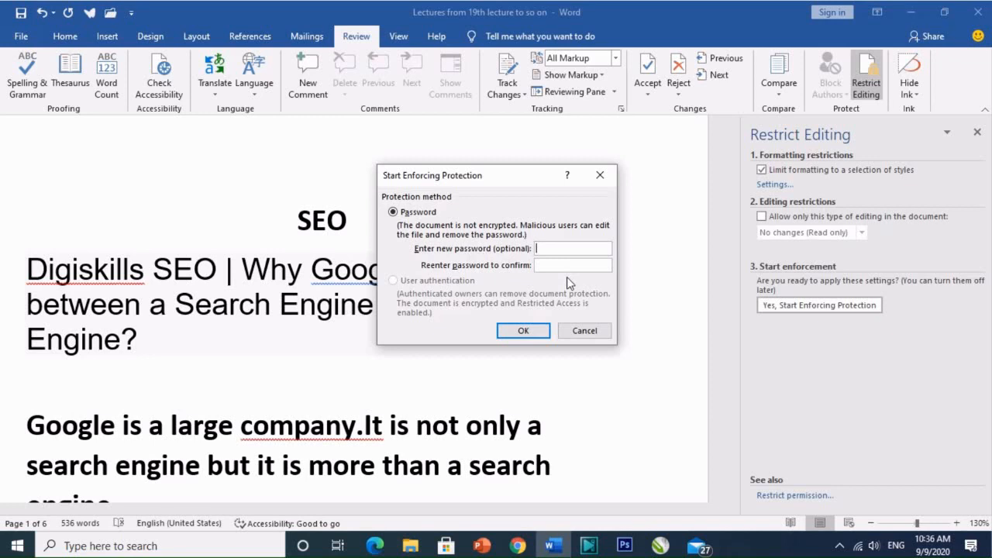
{"action": "type", "text": "123456"}
{"action": "left_click", "coordinate": [554, 265]}
{"action": "type", "text": "123456"}
{"action": "left_click", "coordinate": [523, 331]}
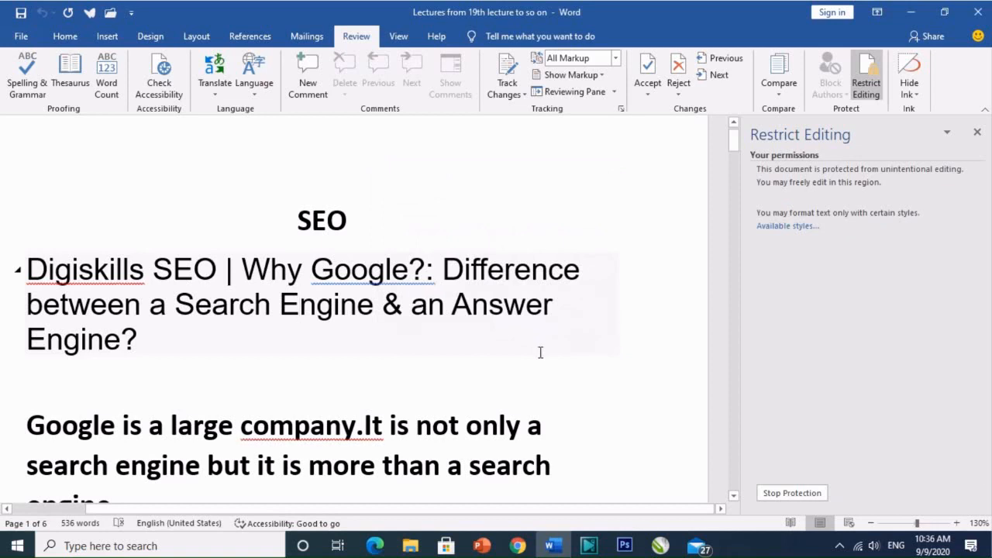
Select the SEO title and check which font and paragraph formatting commands are available for it
{"action": "left_click", "coordinate": [66, 37]}
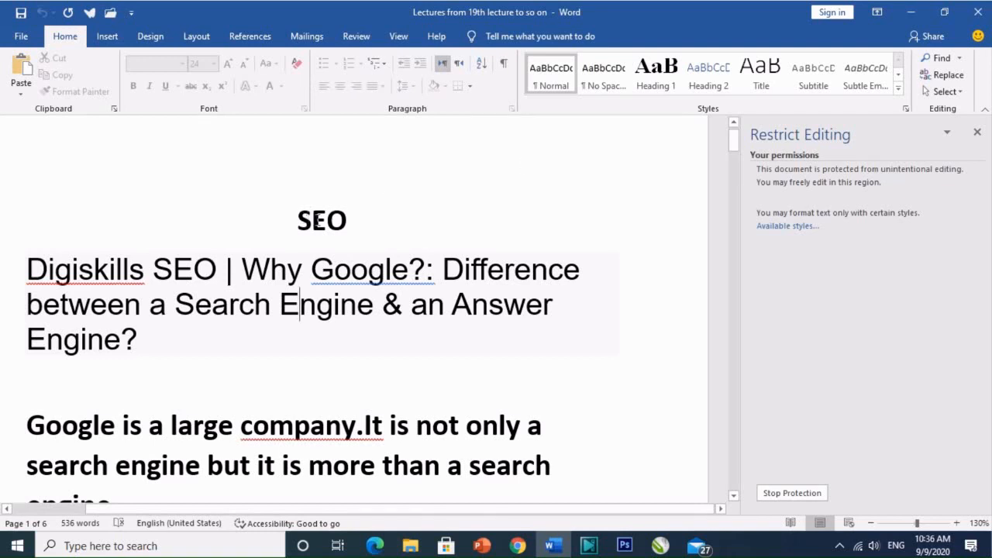
{"action": "double_click", "coordinate": [318, 221]}
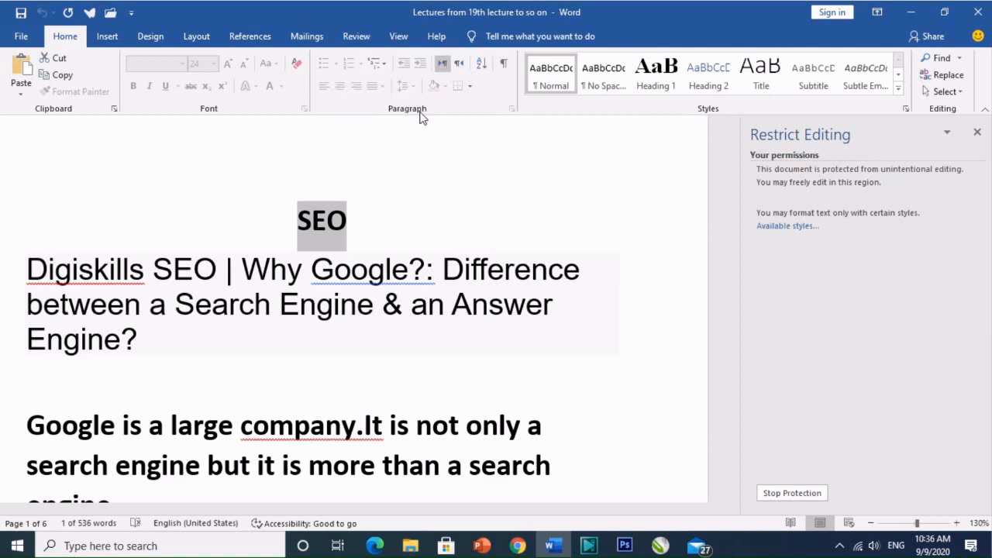
{"action": "left_click", "coordinate": [380, 225]}
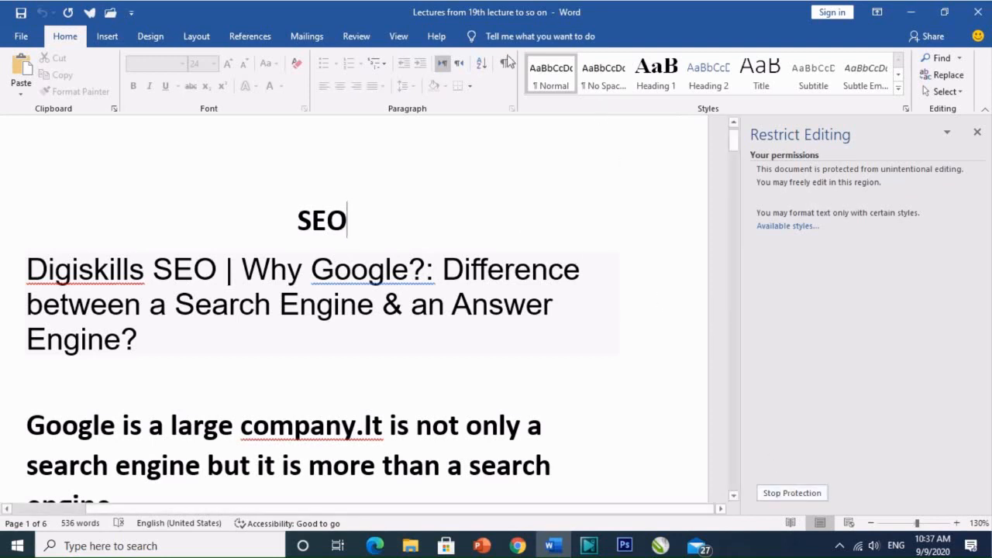
Stop the document protection by entering its password, check the formatting commands, and close the Restrict Editing settings
{"action": "left_click", "coordinate": [357, 40]}
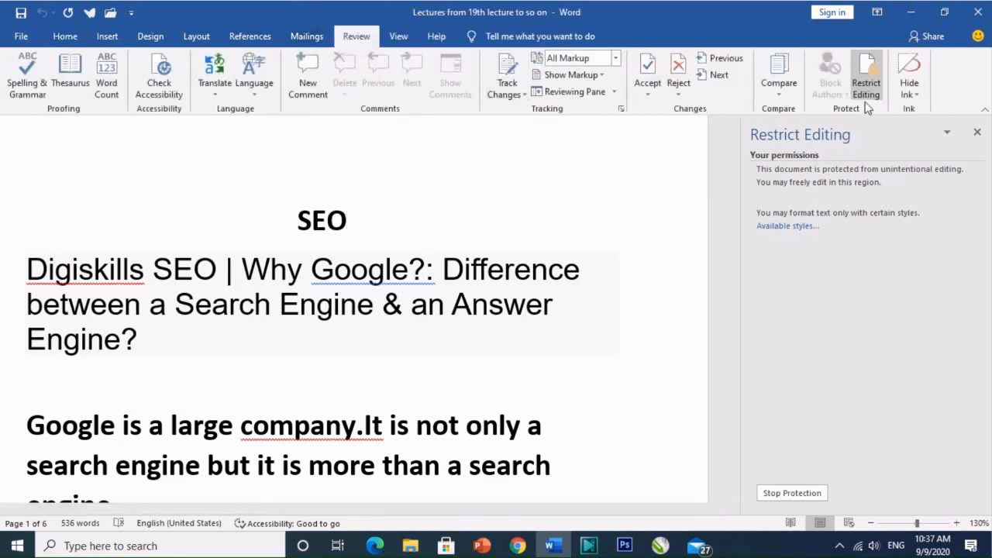
{"action": "left_click", "coordinate": [869, 80]}
{"action": "left_click", "coordinate": [799, 496]}
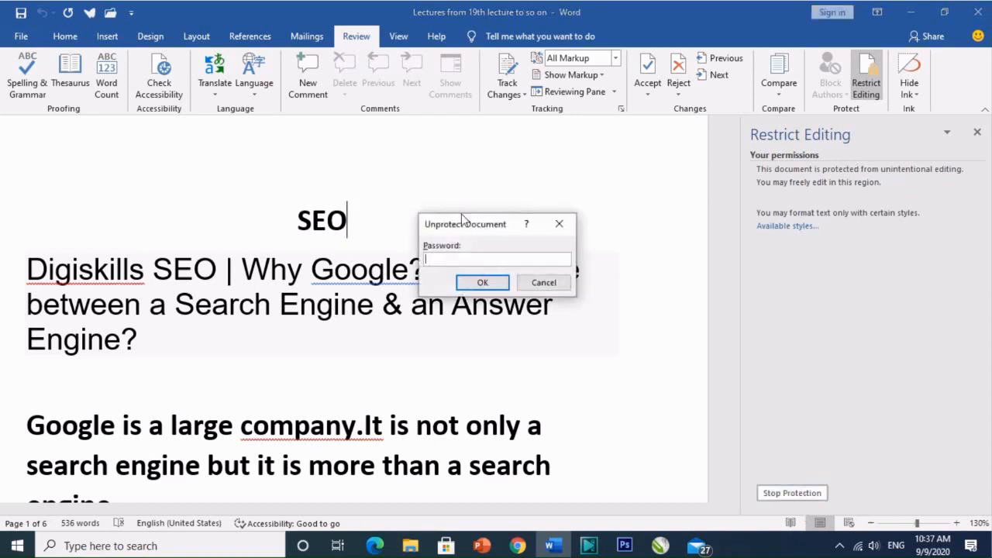
{"action": "type", "text": "123456"}
{"action": "left_click", "coordinate": [482, 283]}
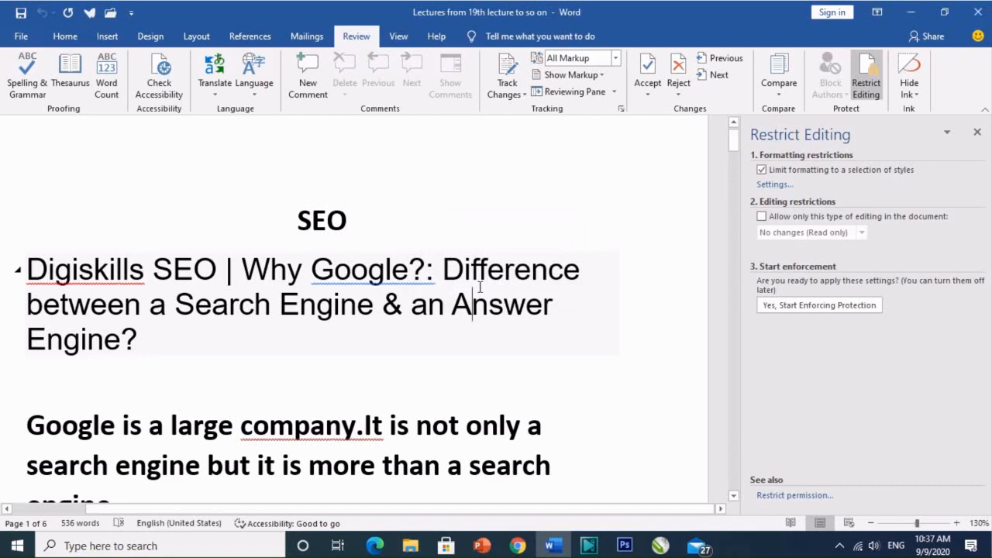
{"action": "left_click", "coordinate": [66, 36]}
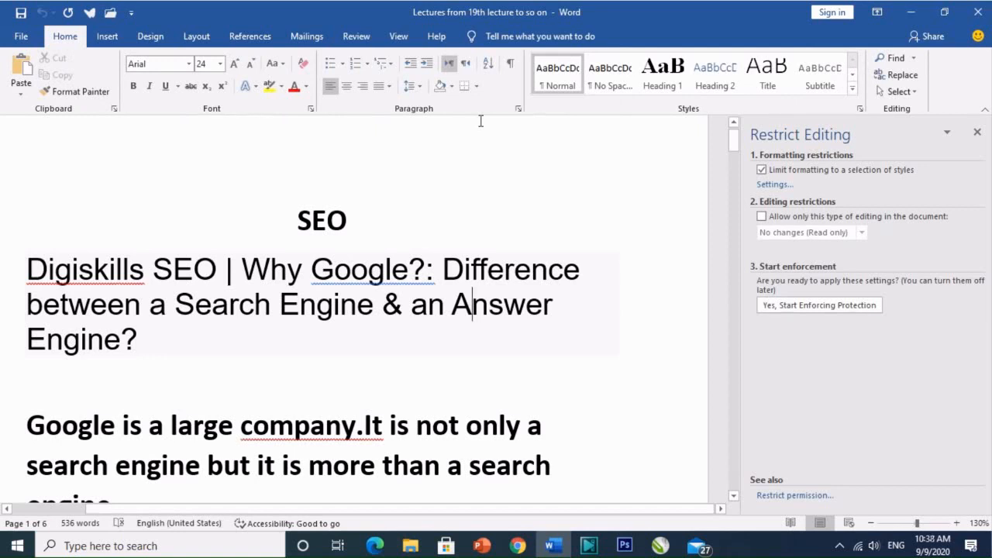
{"action": "left_click", "coordinate": [977, 134]}
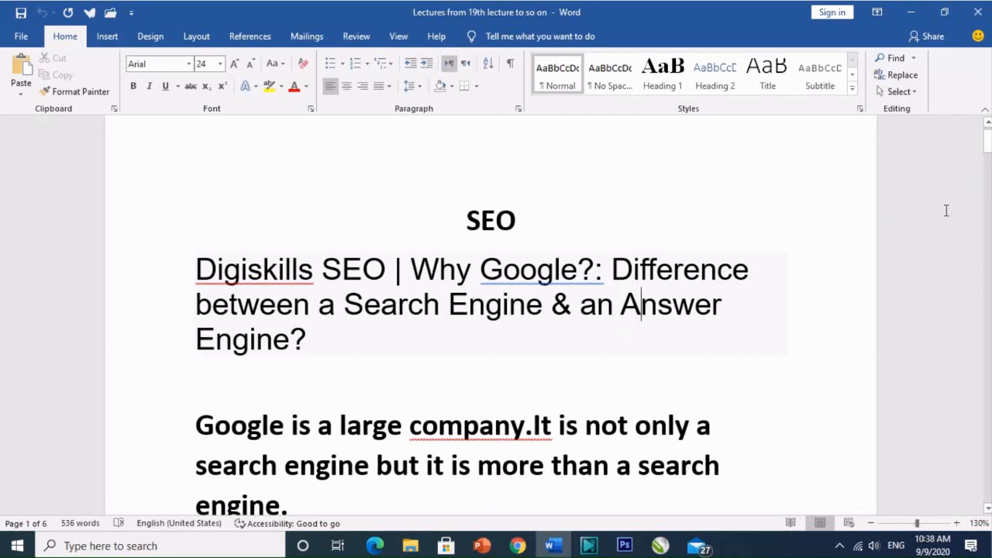